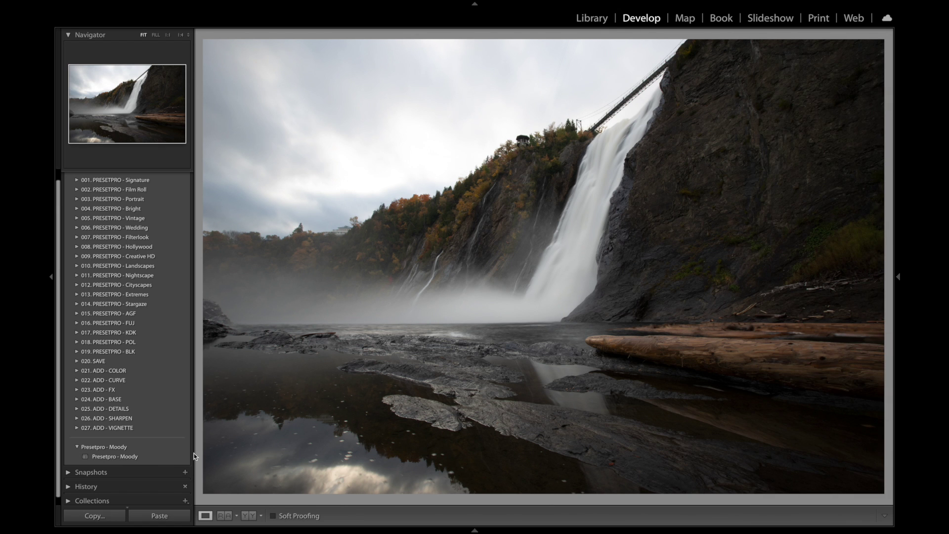
Step: Apply the Presetpro - Moody preset, undoing and reapplying it to judge the change
left_click(141, 456)
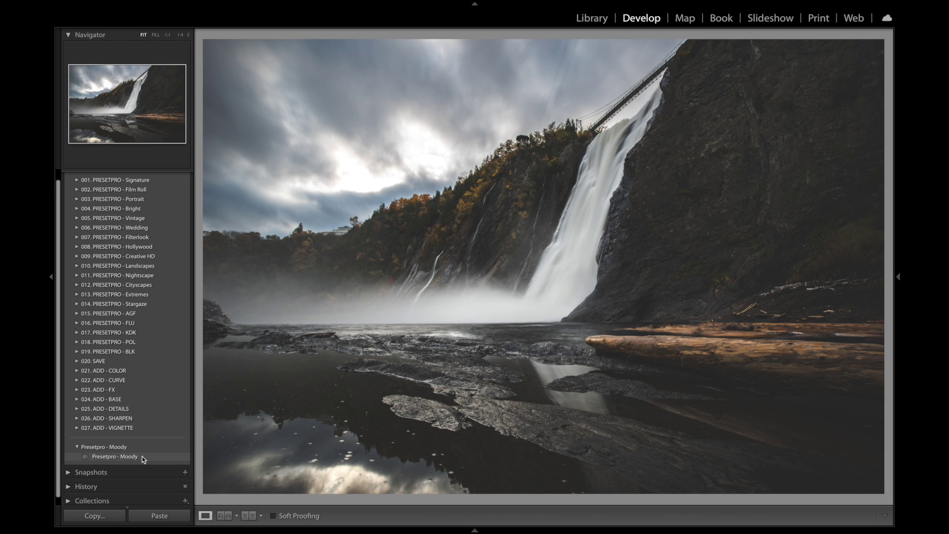
key("ctrl+z")
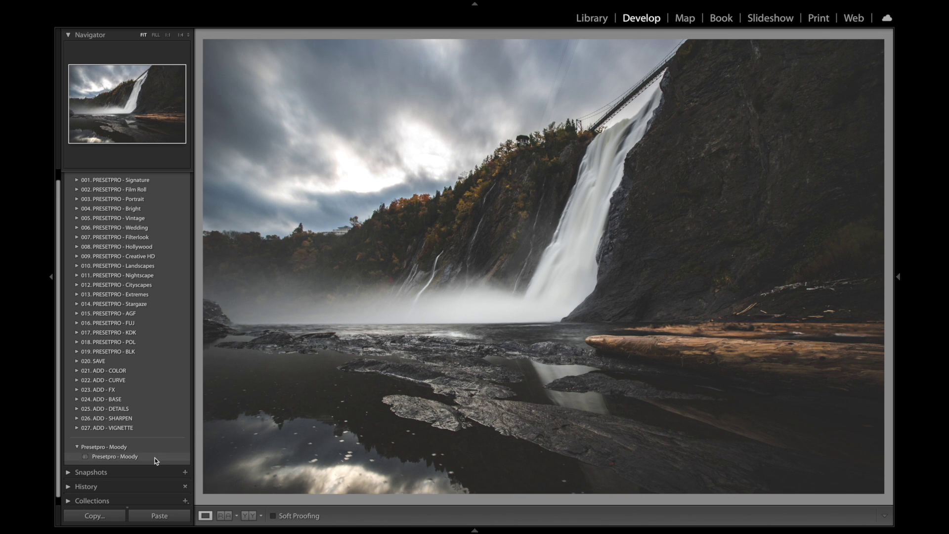
left_click(156, 458)
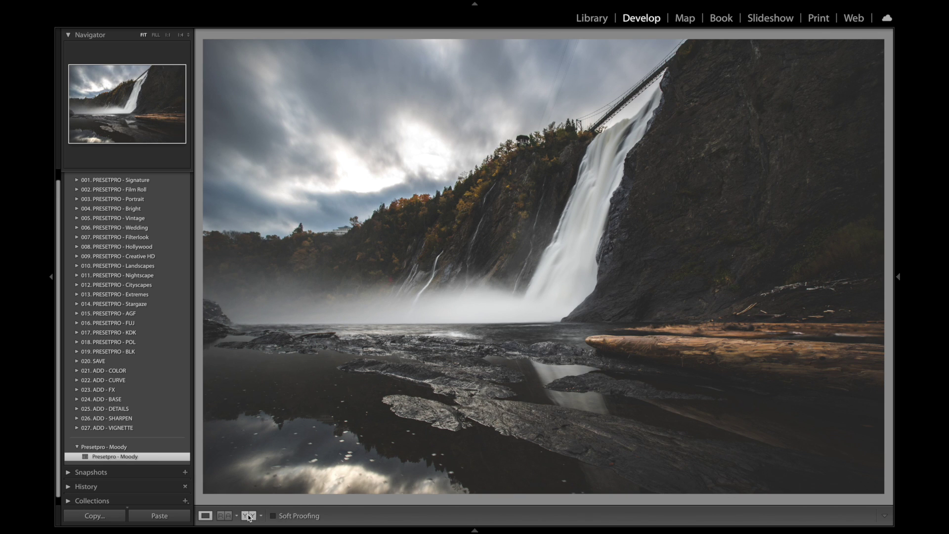
Step: Show the before/after side by side, zoomed to Fill, and pan across the photo
left_click(250, 515)
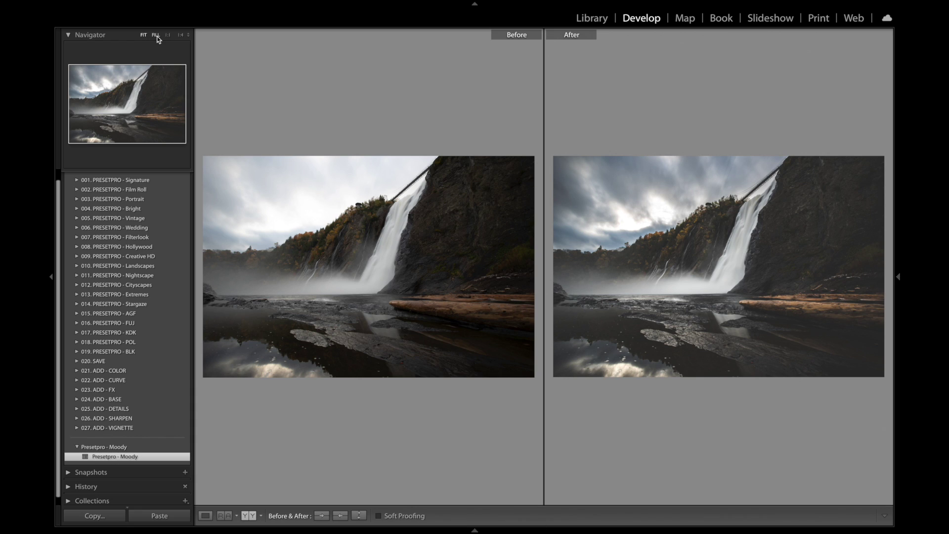
left_click(156, 34)
left_click_drag(339, 185, 267, 191)
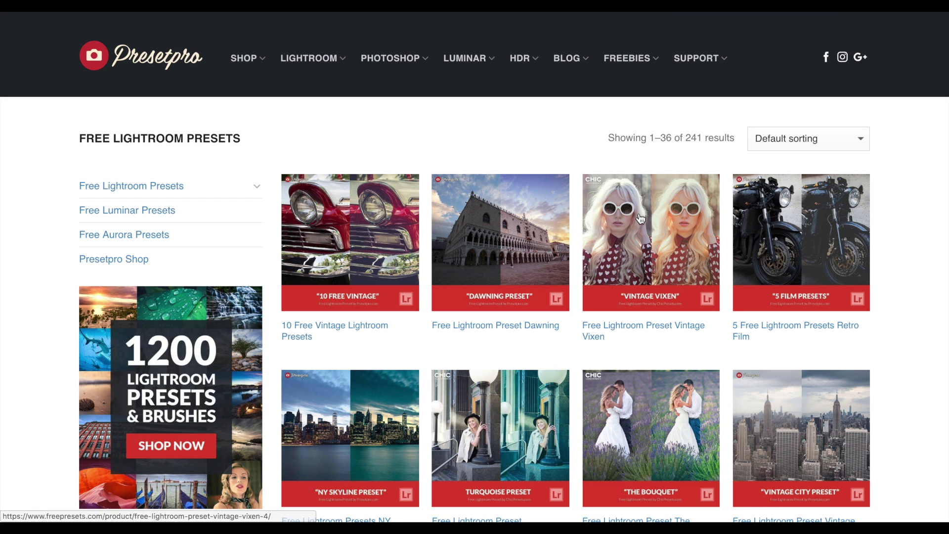
mouse_move(627, 58)
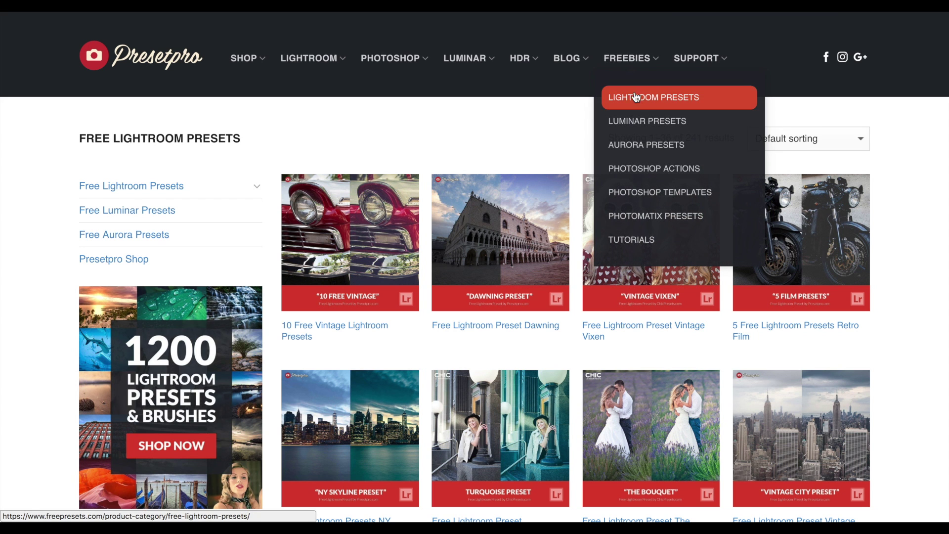
Step: Go to Presetpro's free Lightroom presets collection
left_click(256, 185)
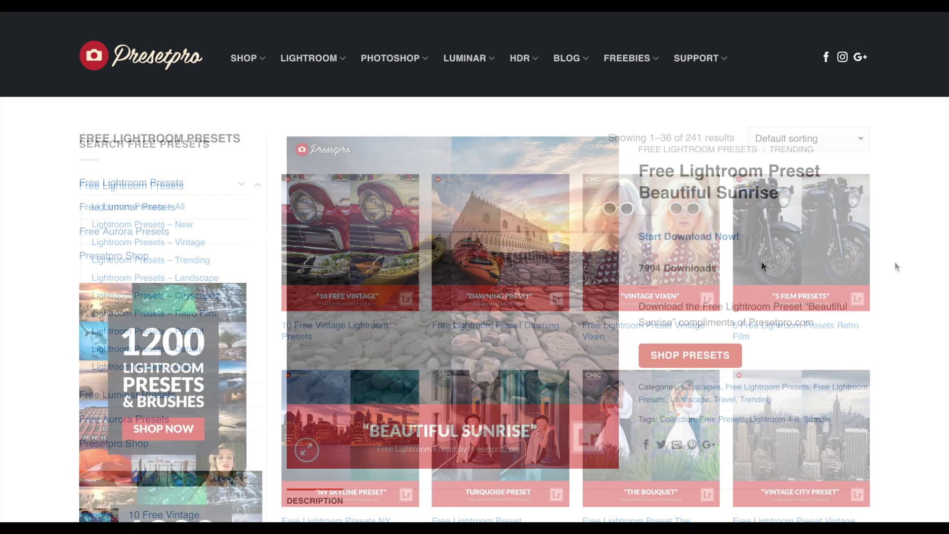